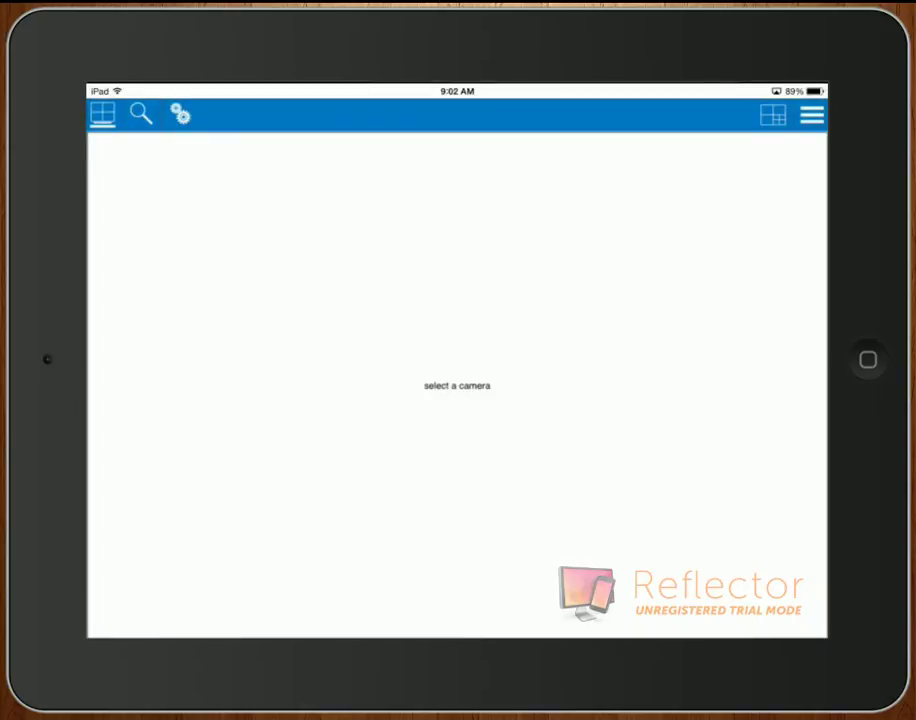
From settings' Available Web Servers, open a blank exacqVision Web Server details form
click(180, 114)
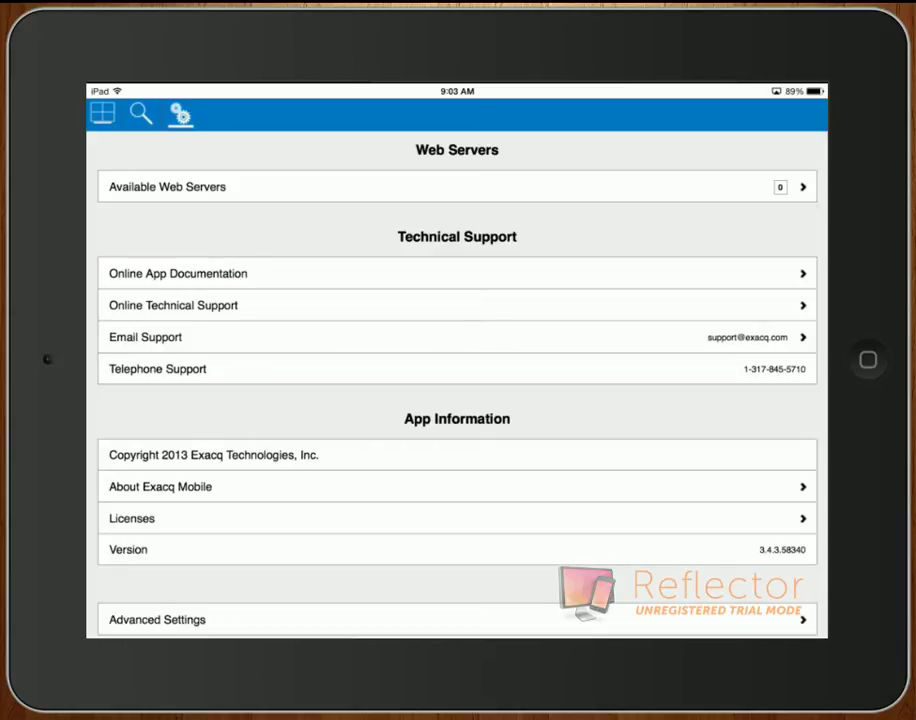
click(167, 186)
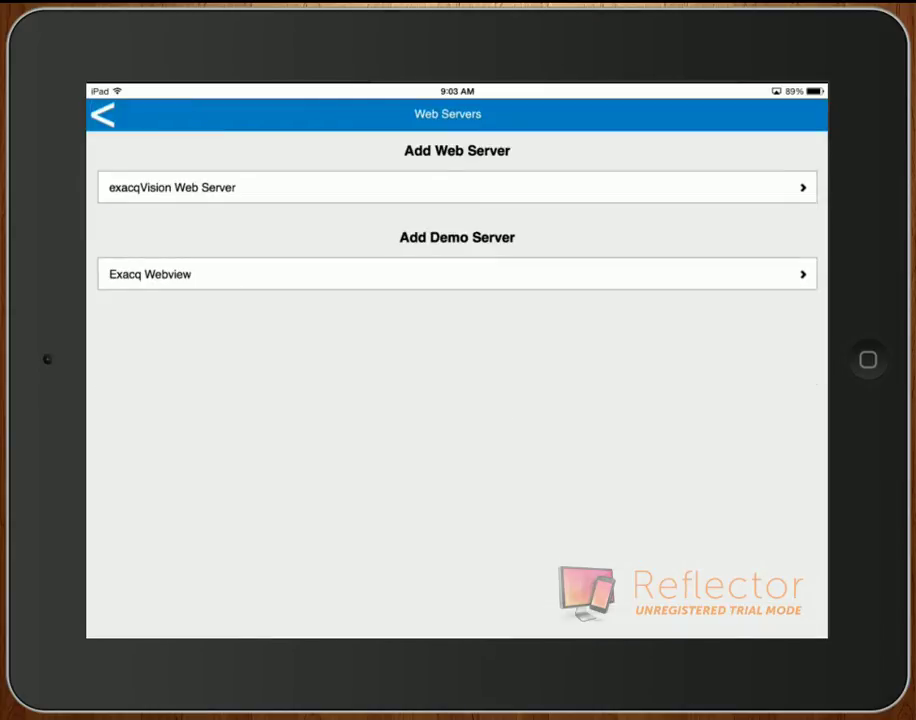
click(300, 187)
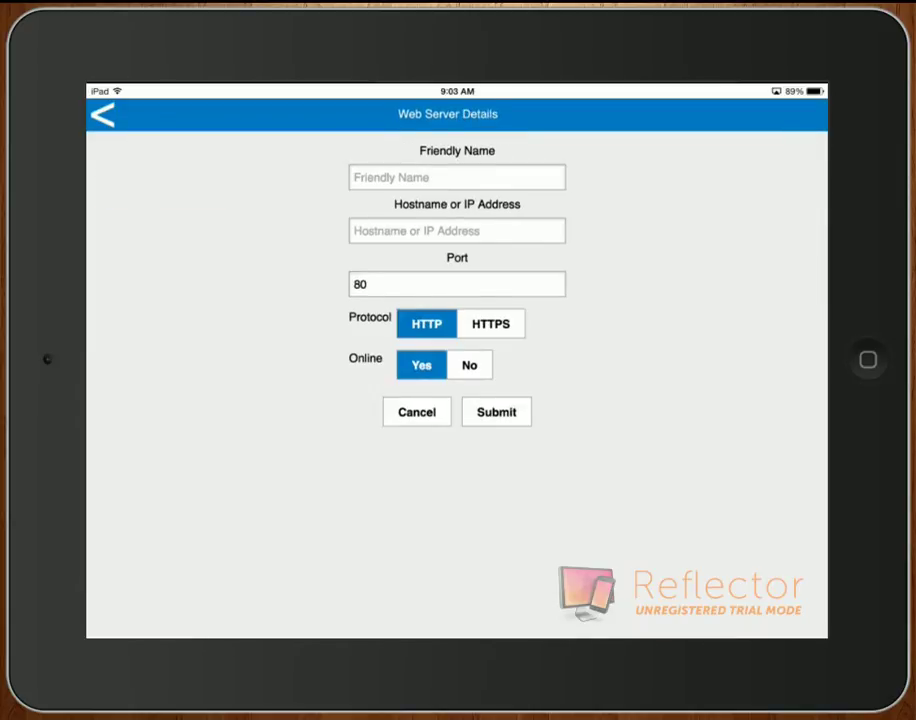
Save a web server named Office at 192.168.1.126, keeping port 80 and HTTP
click(457, 177)
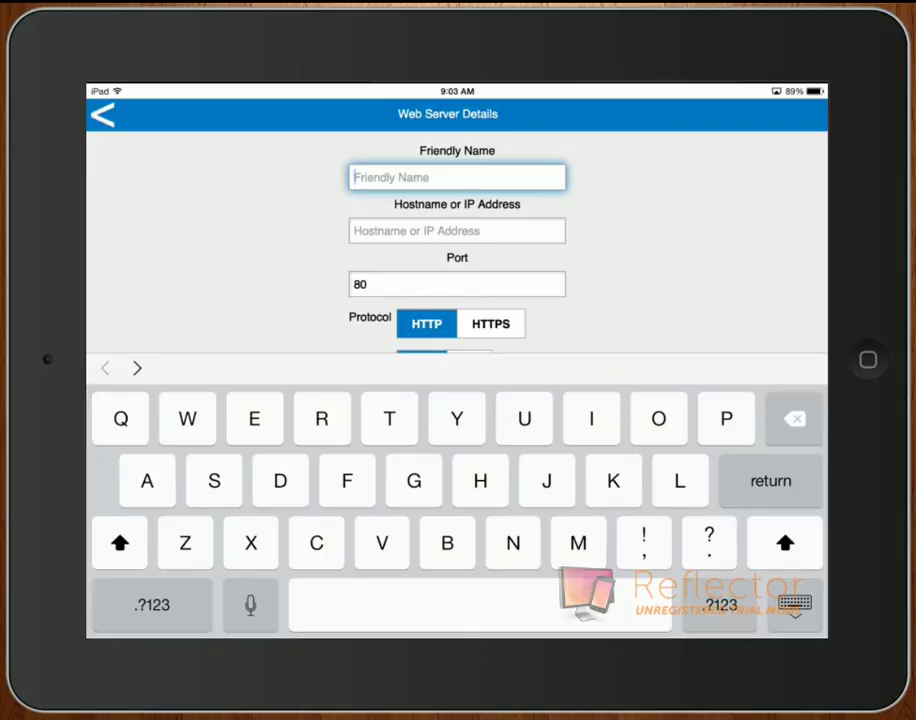
text(Office)
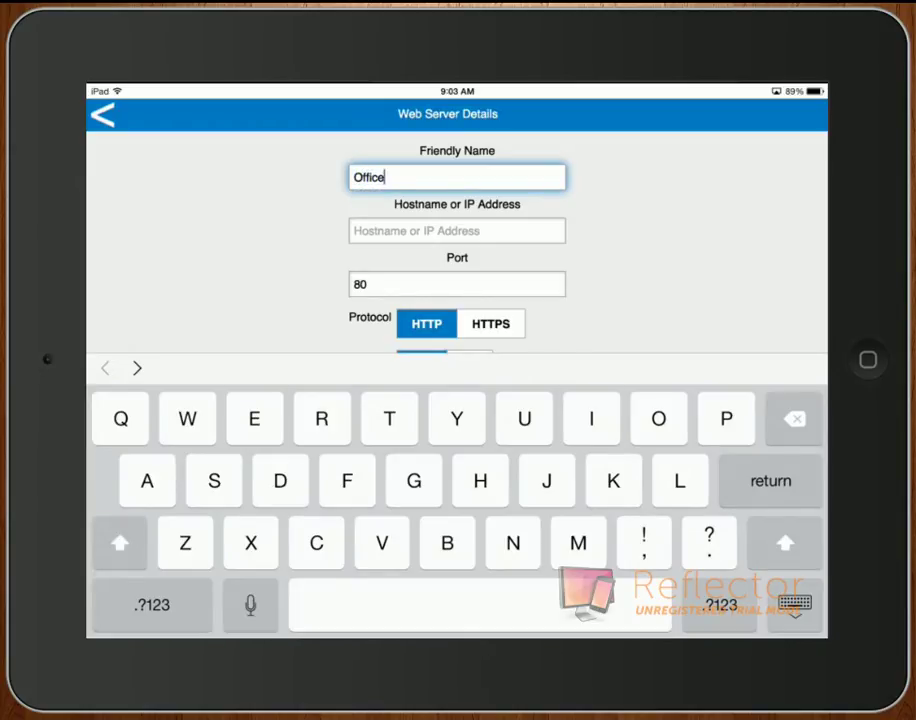
click(457, 230)
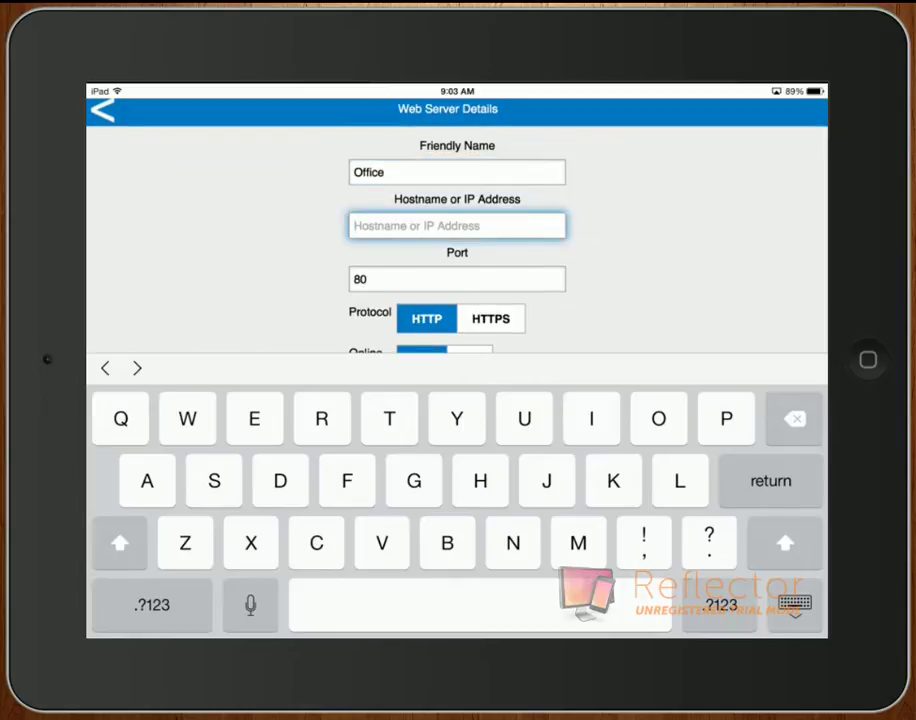
click(152, 604)
text(192.)
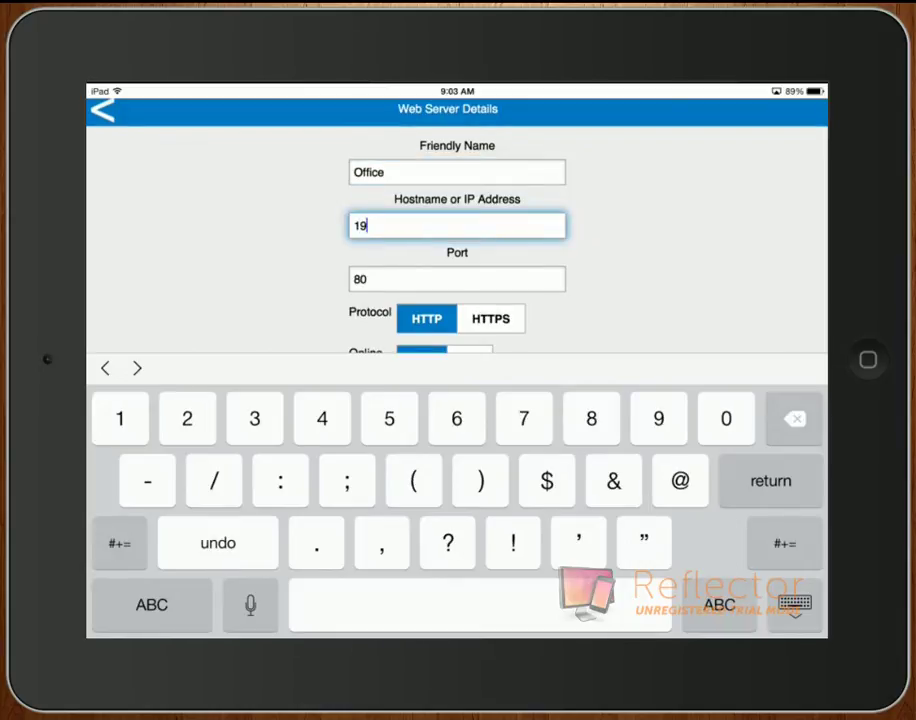
text(168.1)
text(.12)
text(6)
click(457, 279)
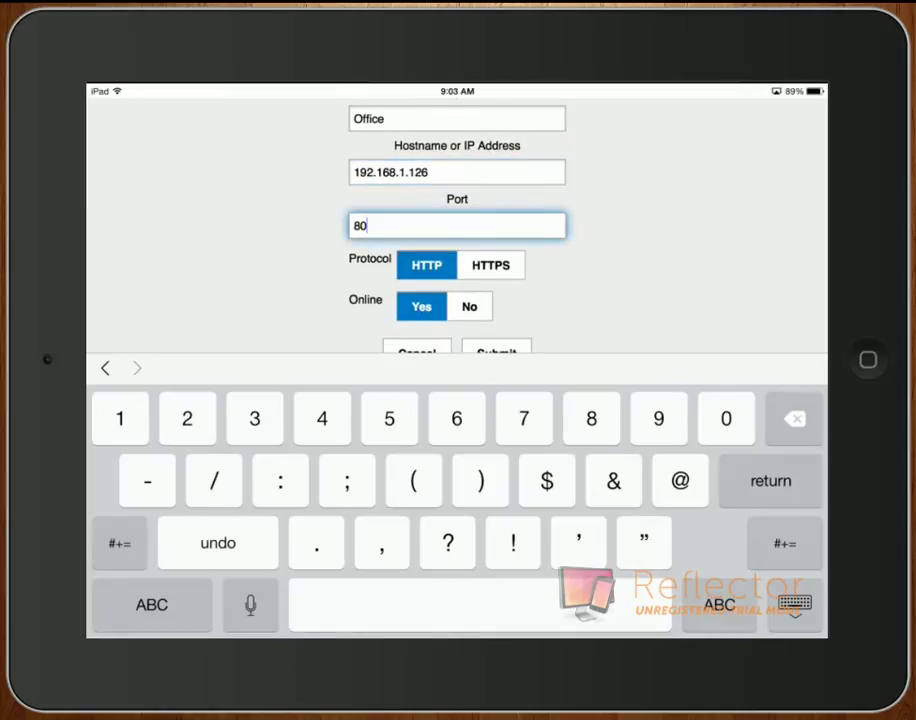
scroll(457, 220, down, 1)
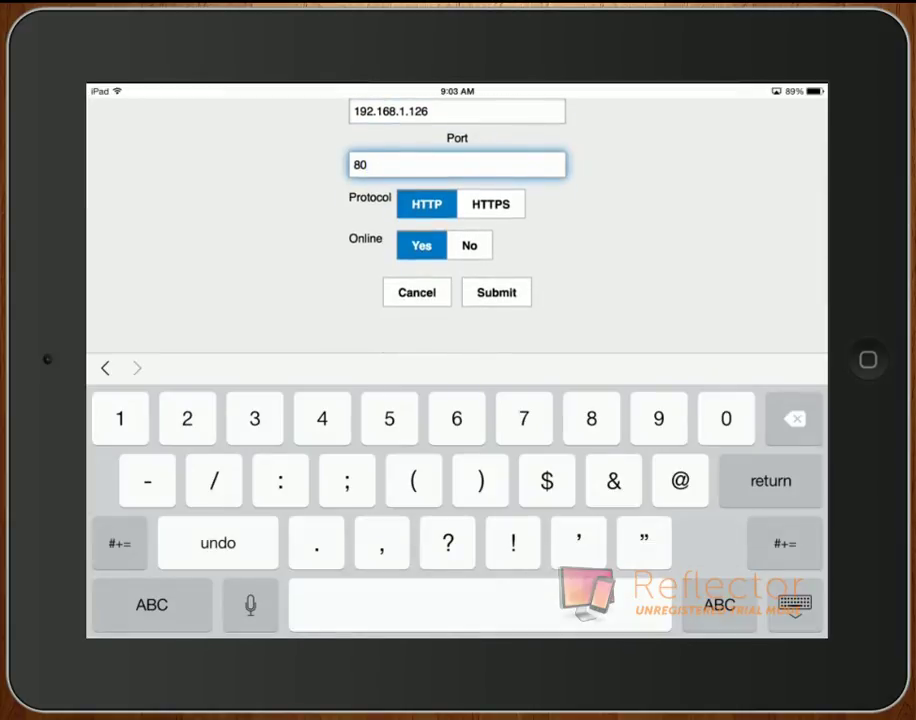
click(496, 292)
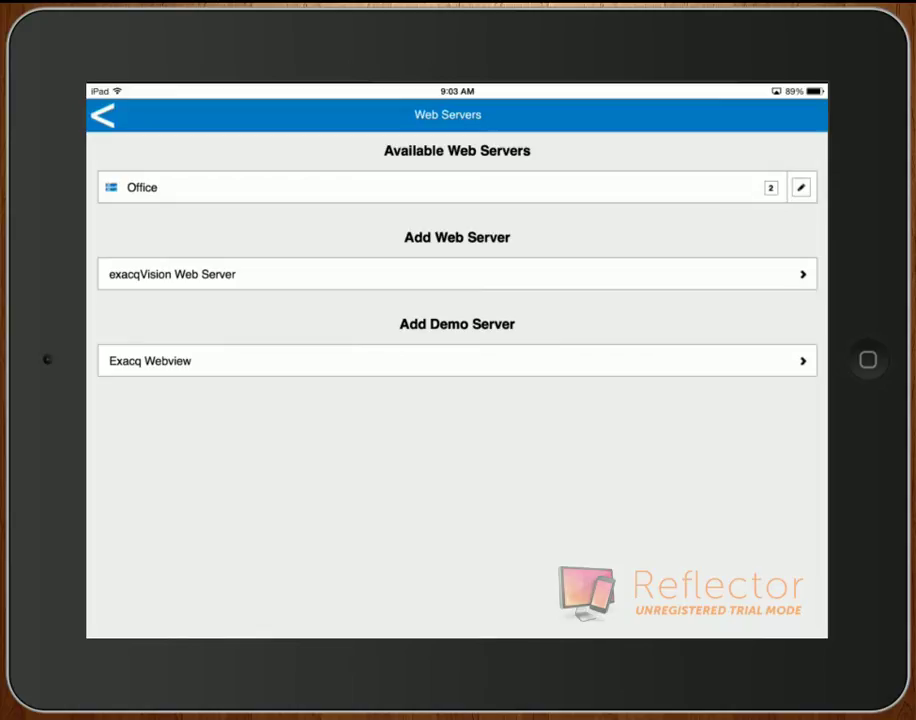
Open the Office server to list Secure System NVR and 192.168.1.47
click(142, 187)
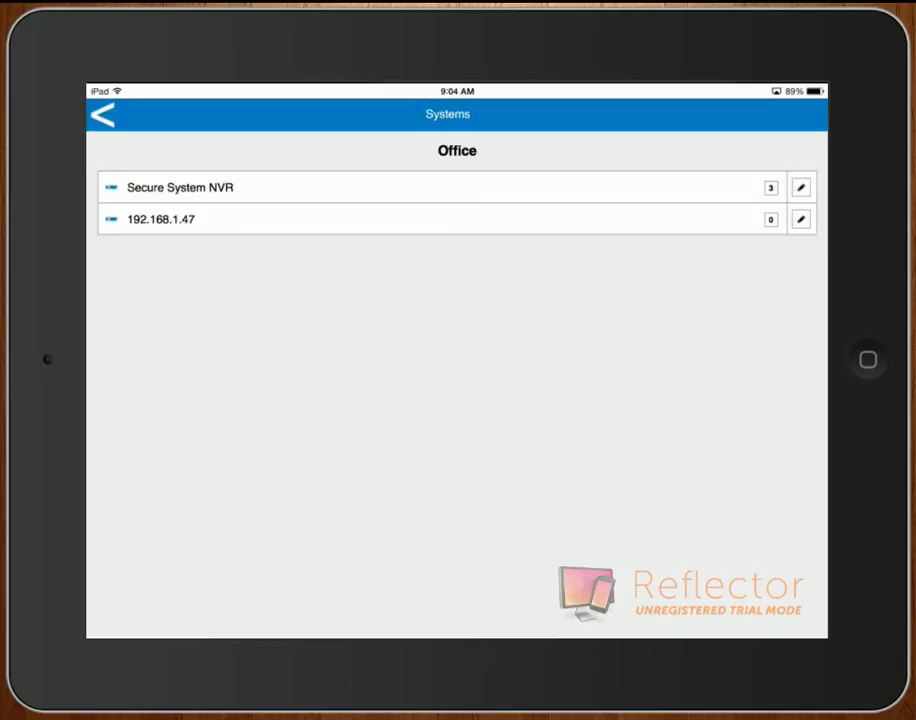
Sign in to Secure System NVR with the administrator username and password
click(180, 187)
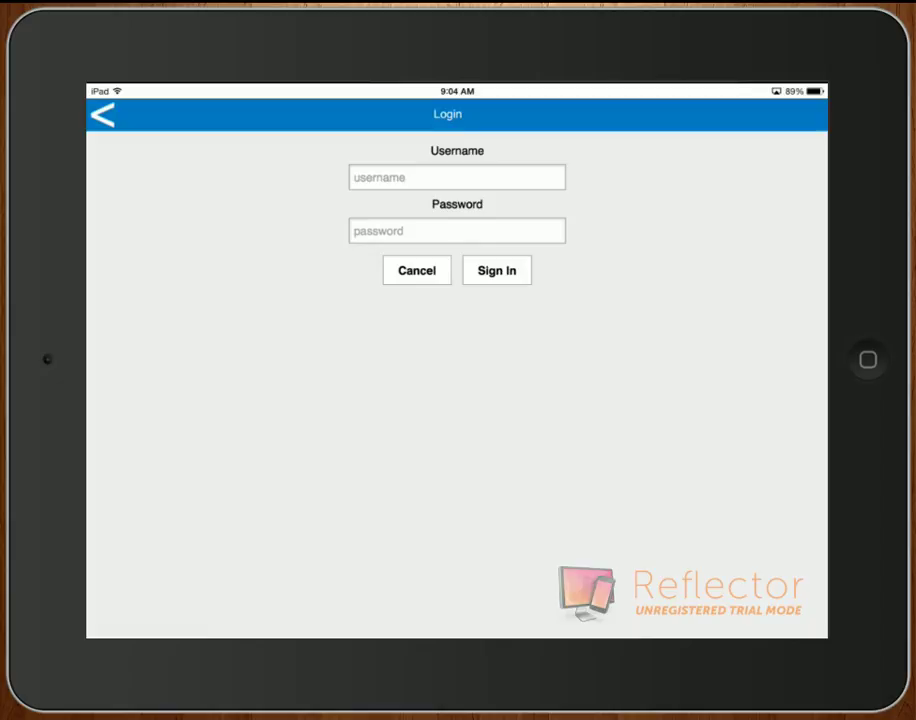
click(457, 177)
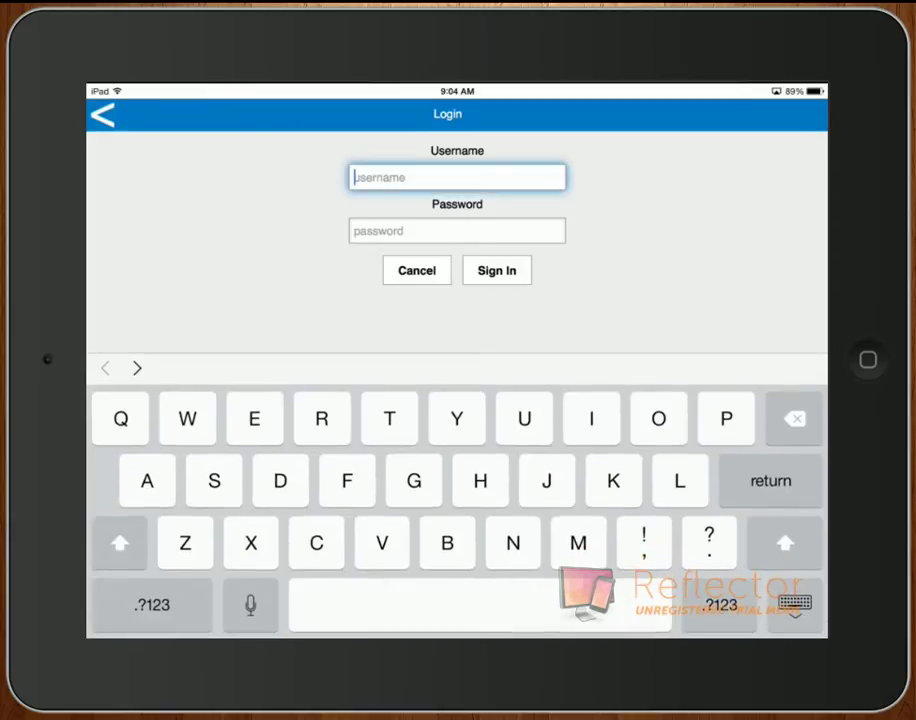
text(admin)
click(457, 231)
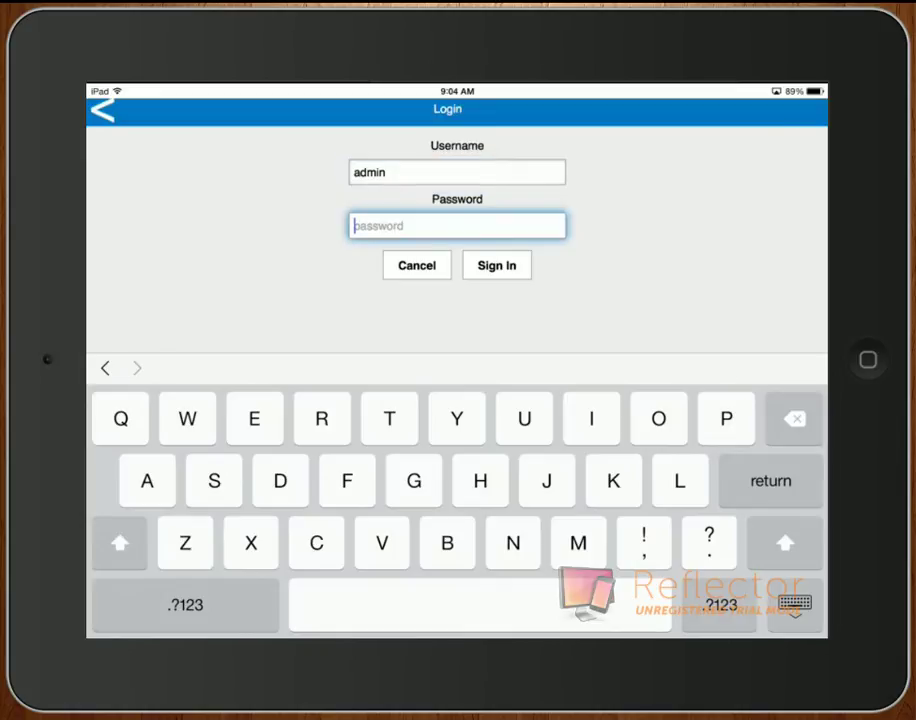
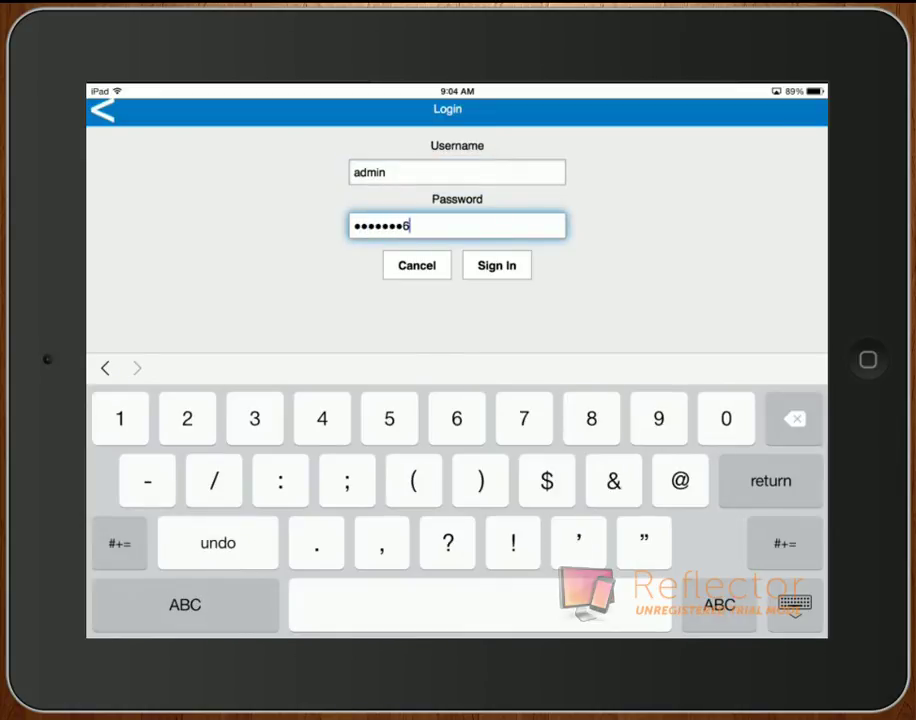
click(497, 265)
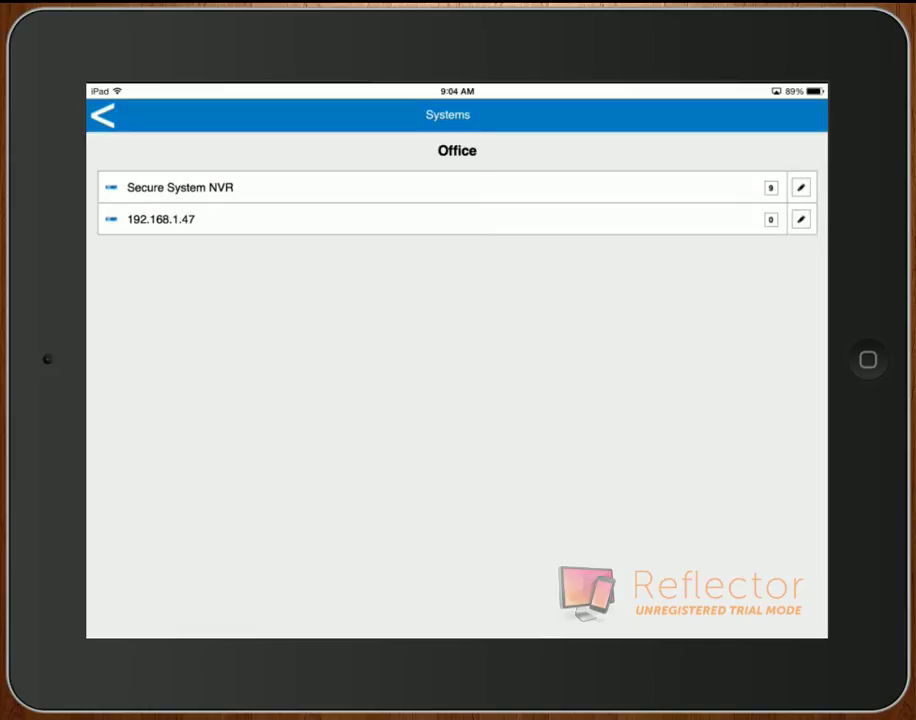
Back out of the server list and settings to the empty live camera view
click(103, 115)
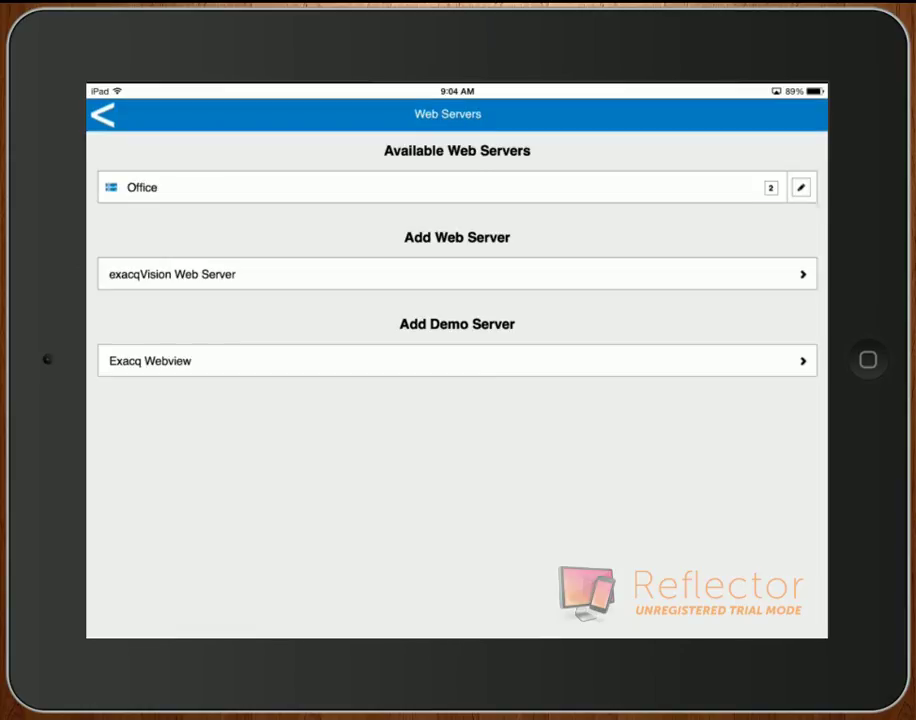
click(103, 115)
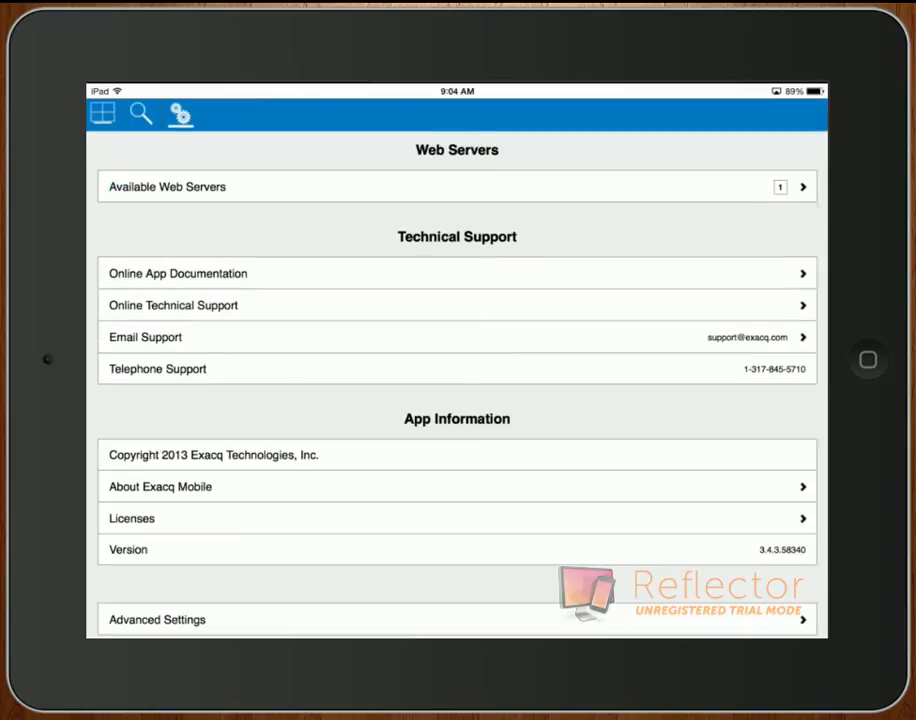
click(103, 113)
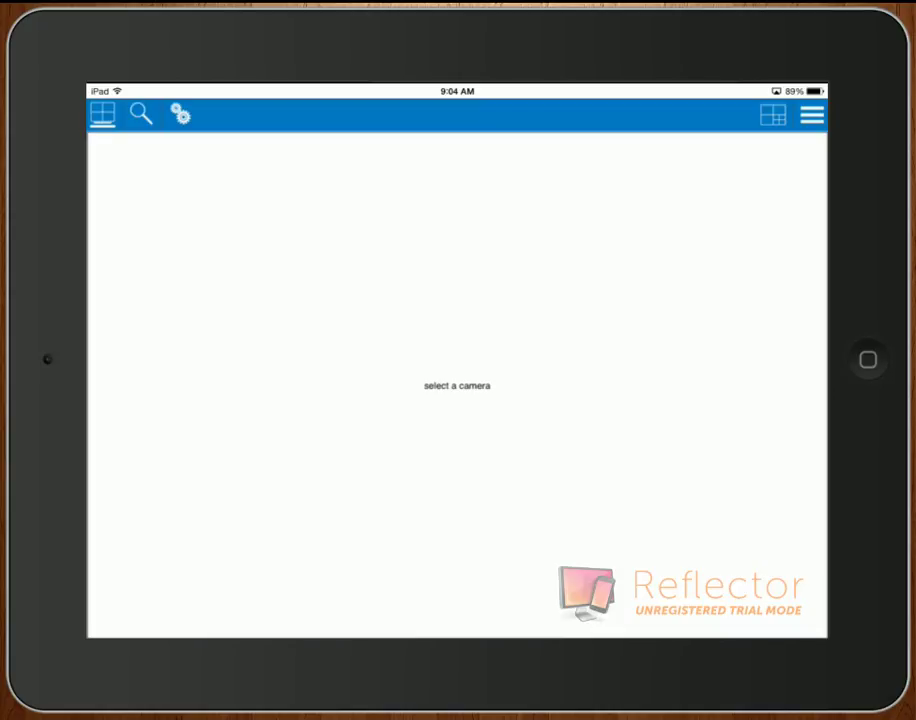
Apply the '2 Cameras' side-by-side layout from the Layouts list
click(772, 115)
scroll(457, 385, down, 5)
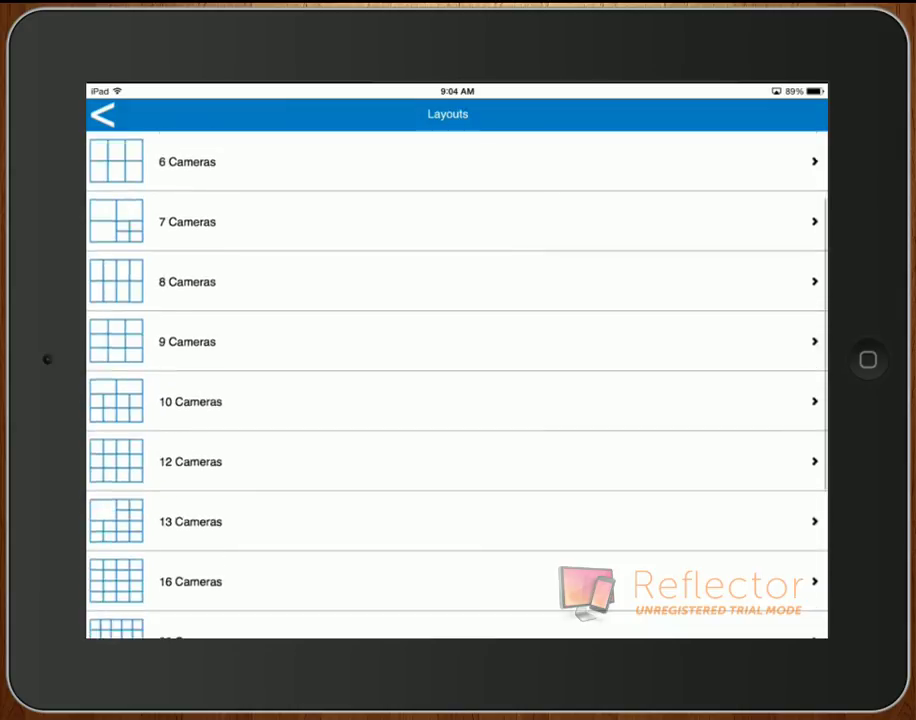
scroll(457, 385, up, 5)
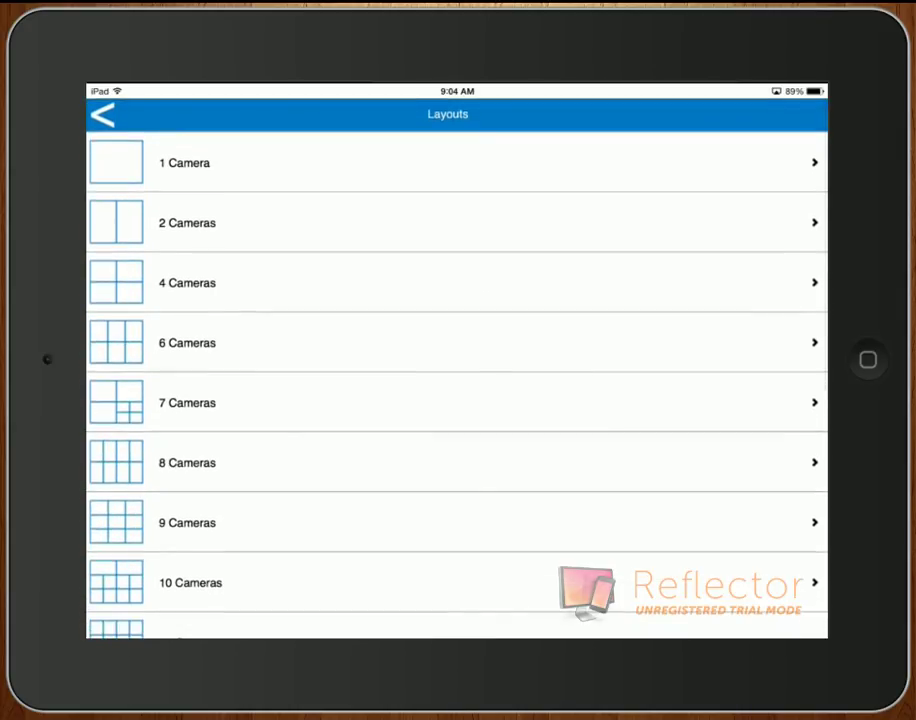
click(187, 222)
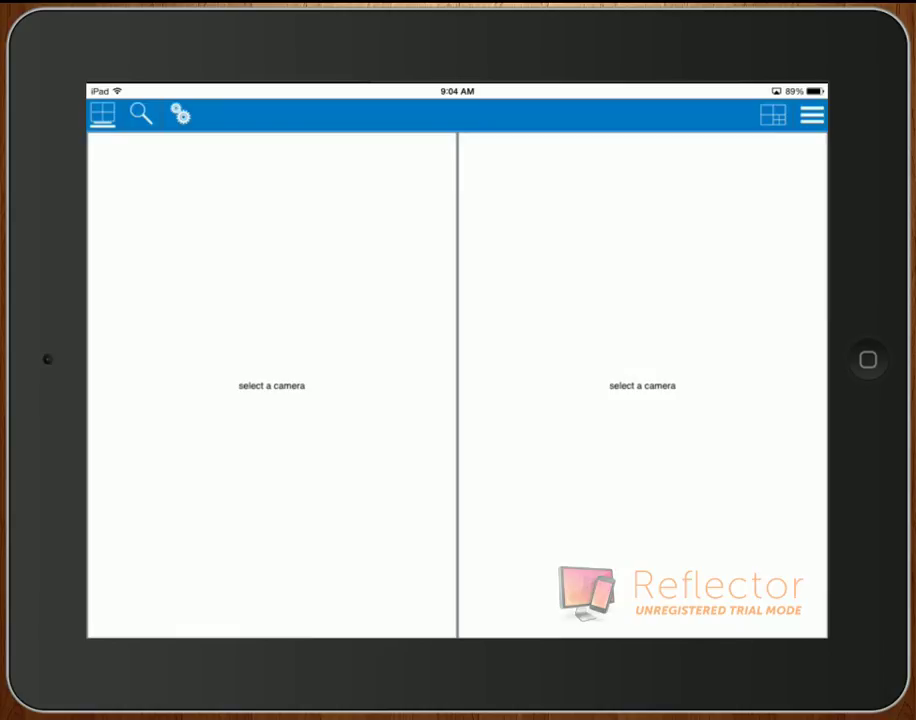
Put the Entry (A3) fisheye camera in the left pane
click(271, 385)
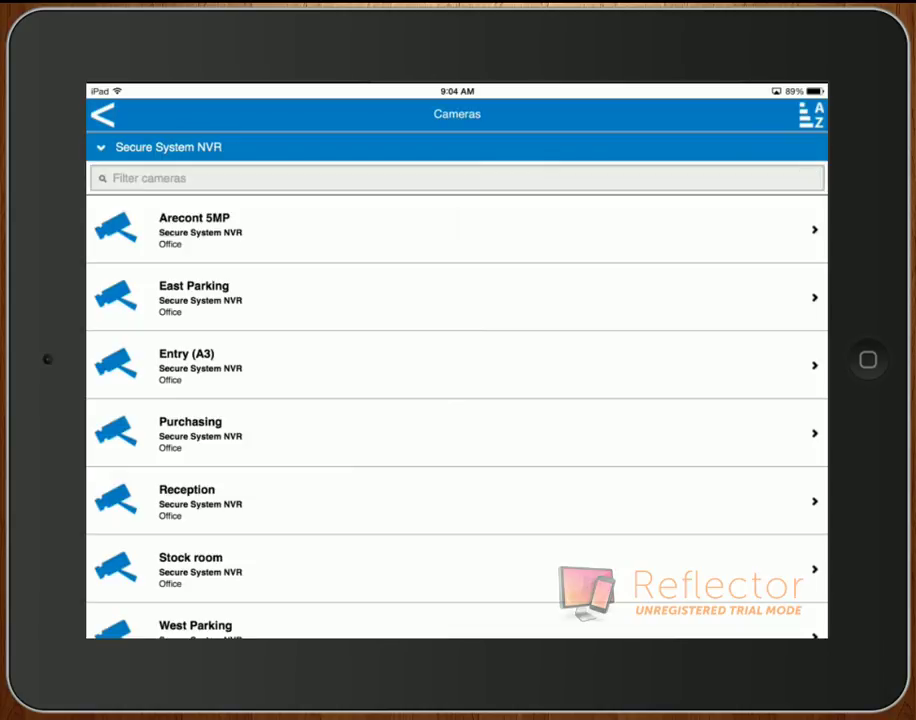
scroll(457, 400, down, 2)
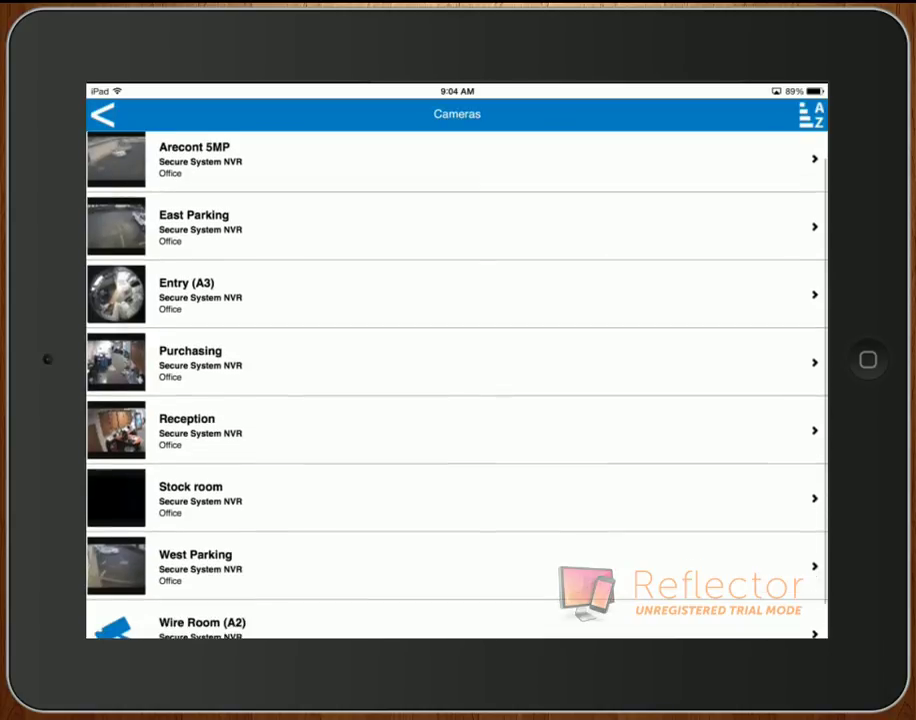
click(187, 295)
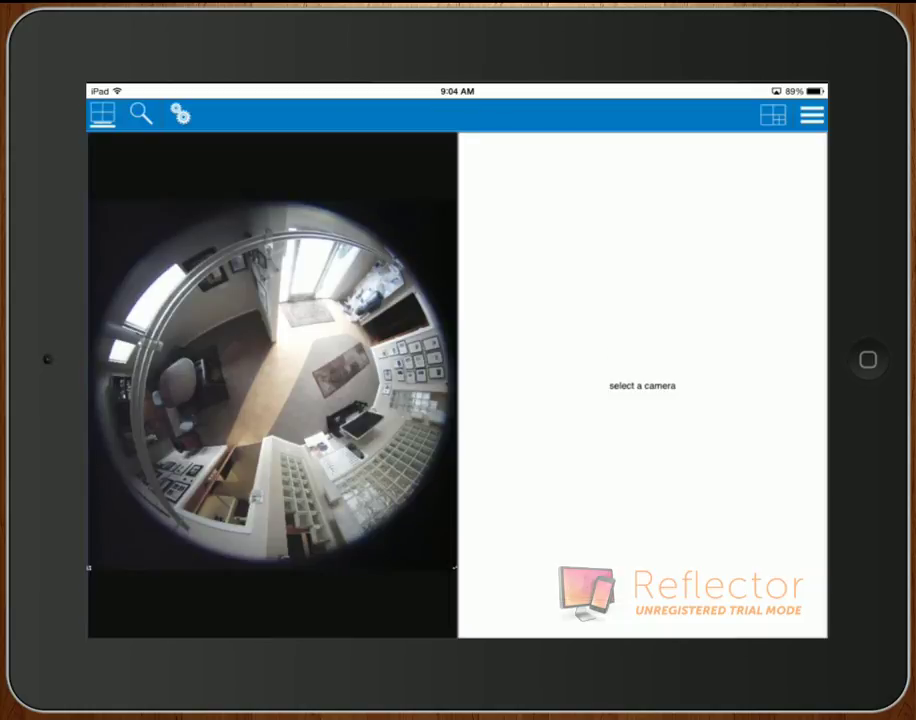
Put the parking-lot camera in the right pane
click(642, 385)
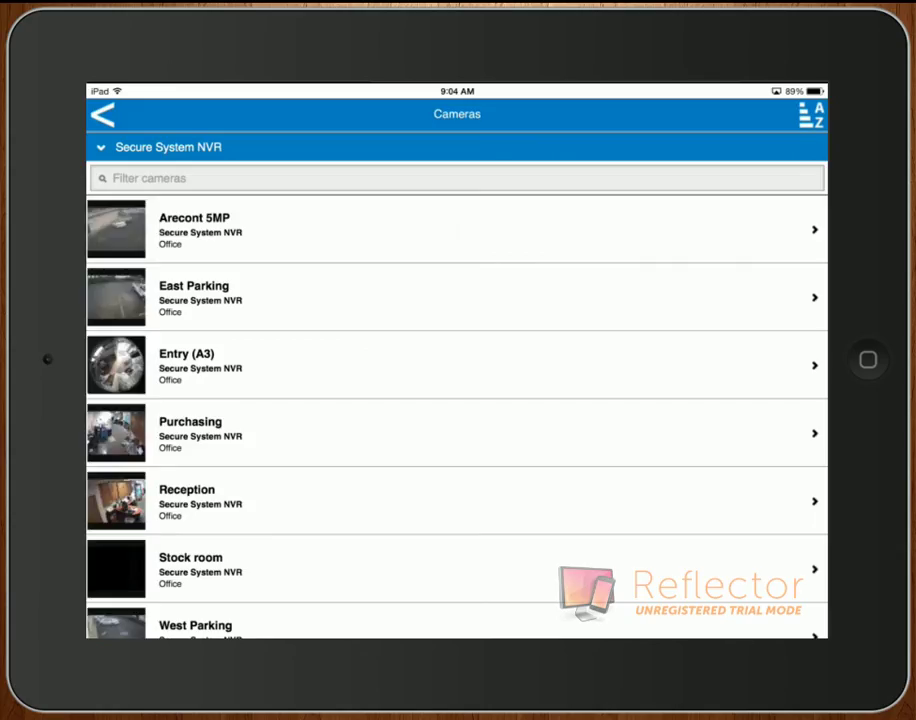
scroll(457, 400, down, 2)
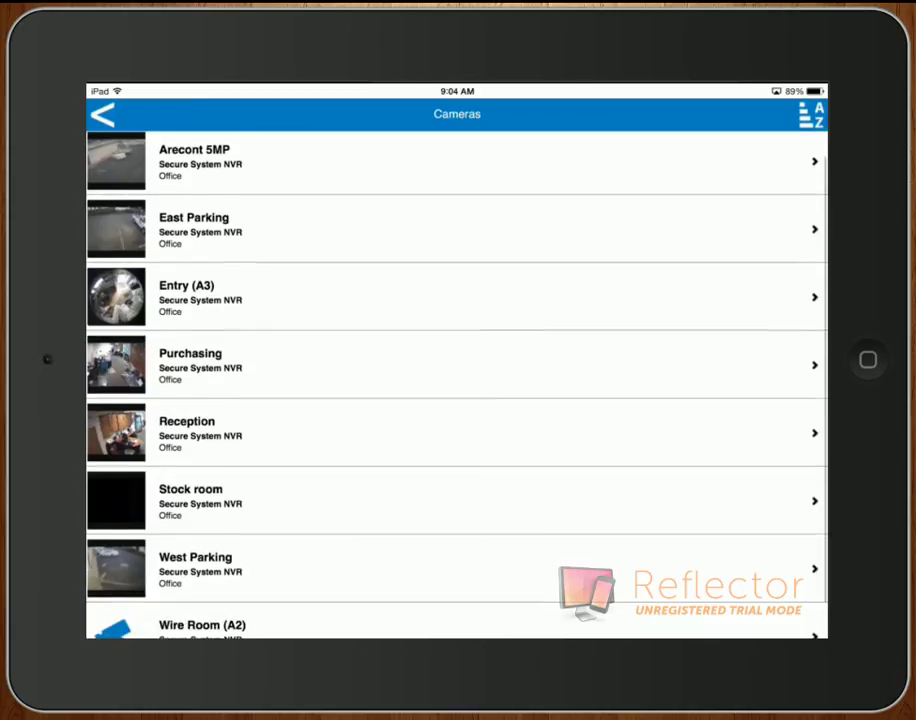
scroll(457, 400, up, 2)
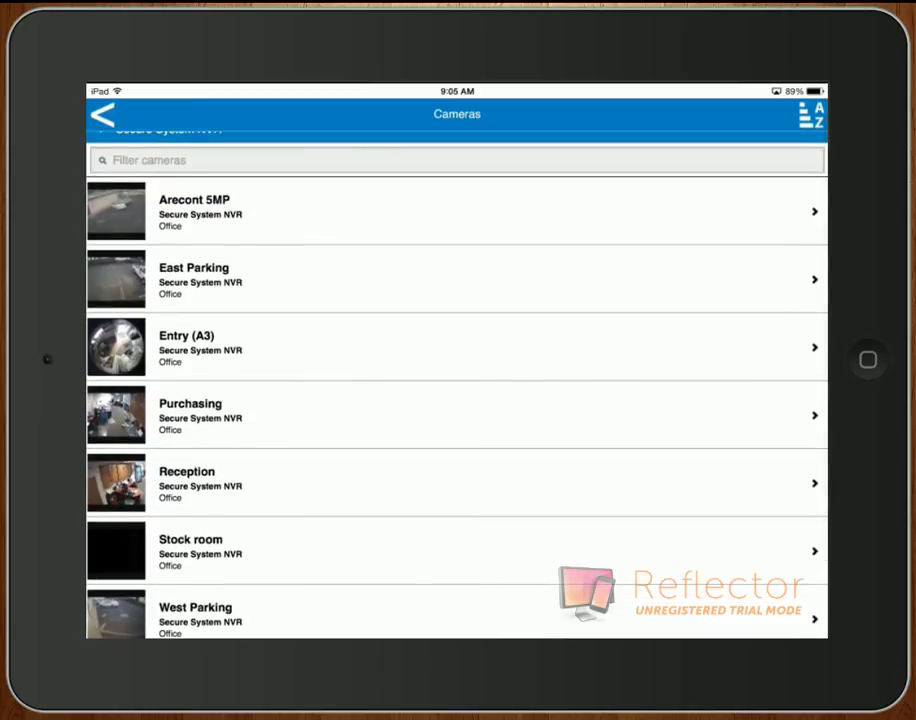
scroll(457, 400, down, 3)
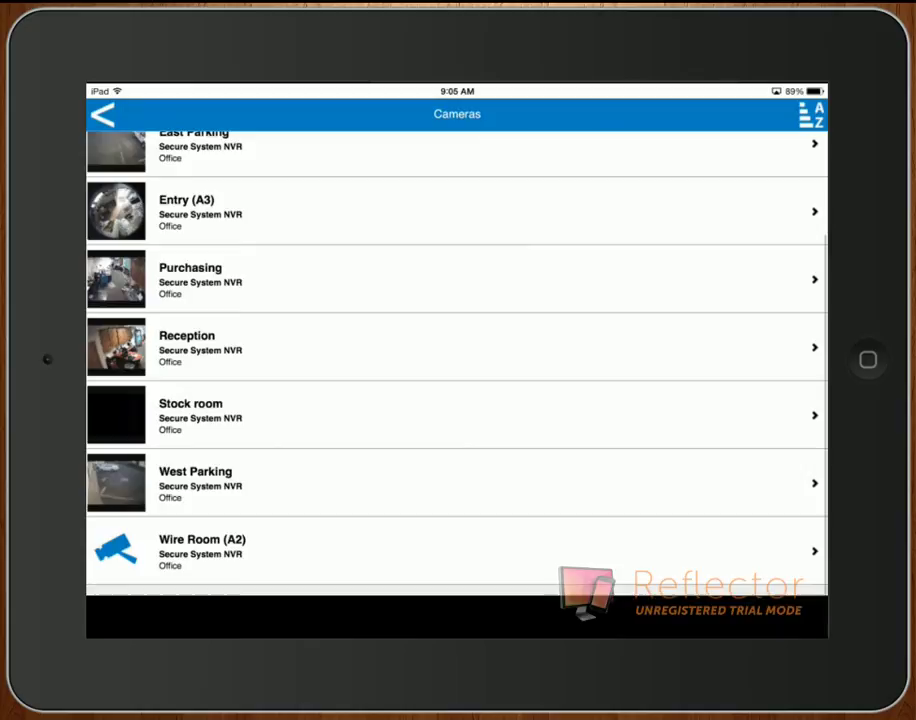
scroll(457, 400, up, 2)
scroll(457, 380, up, 1)
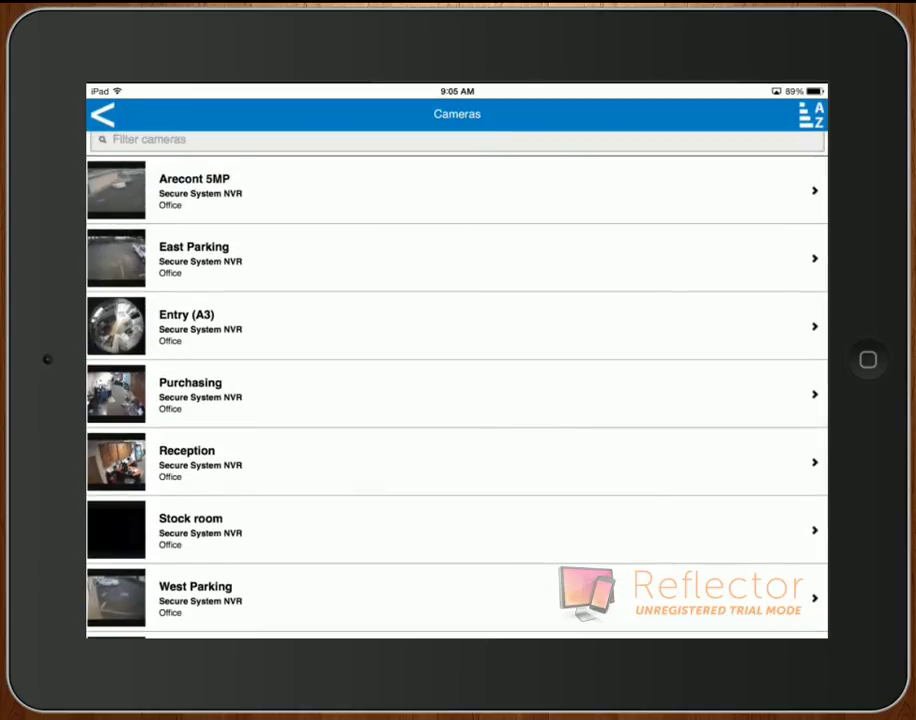
click(102, 114)
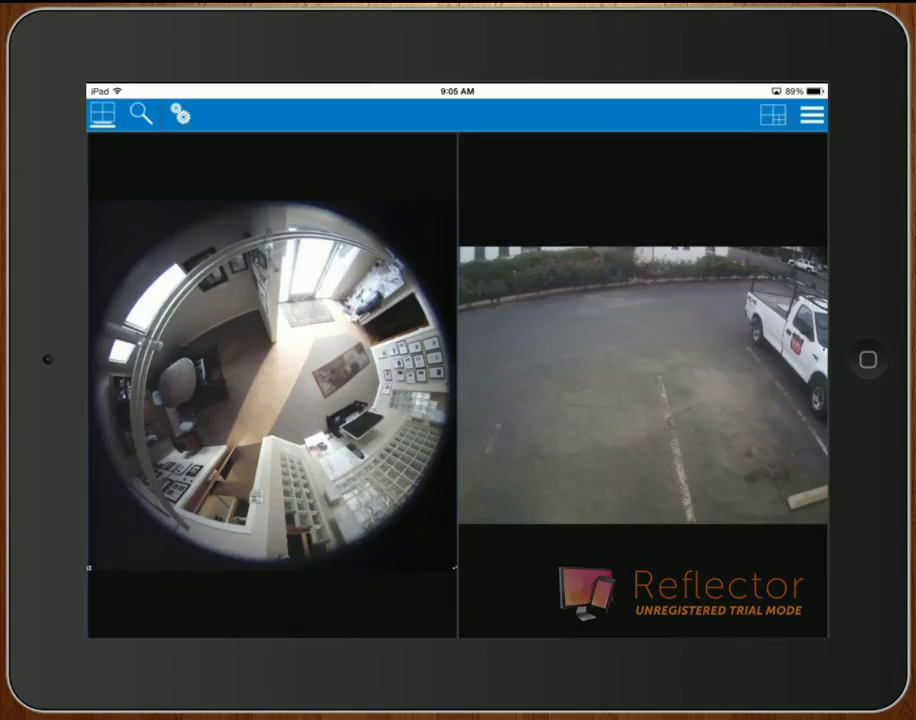
click(642, 385)
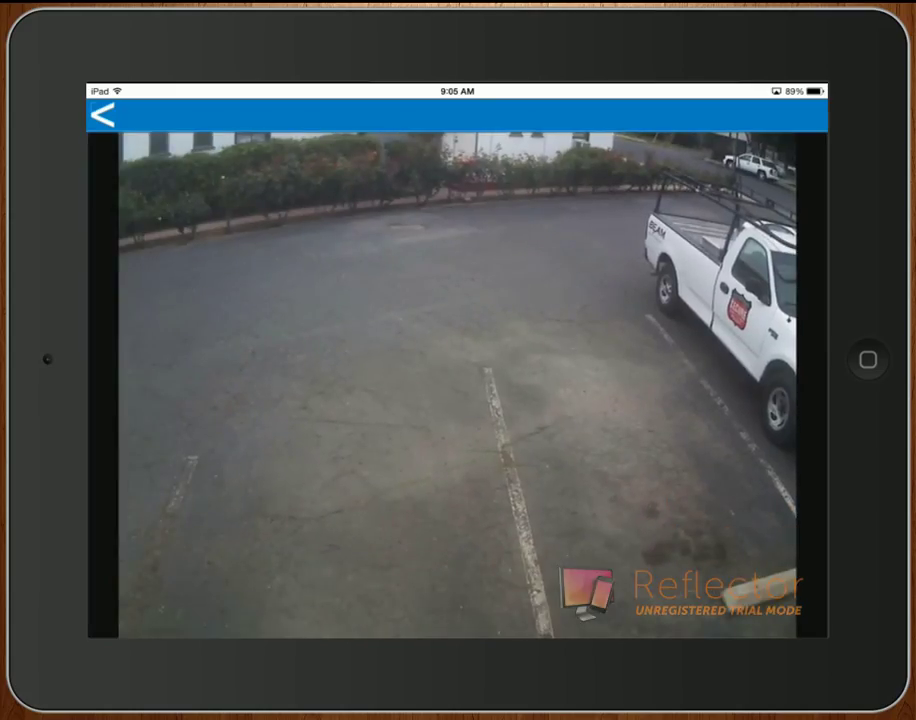
click(102, 115)
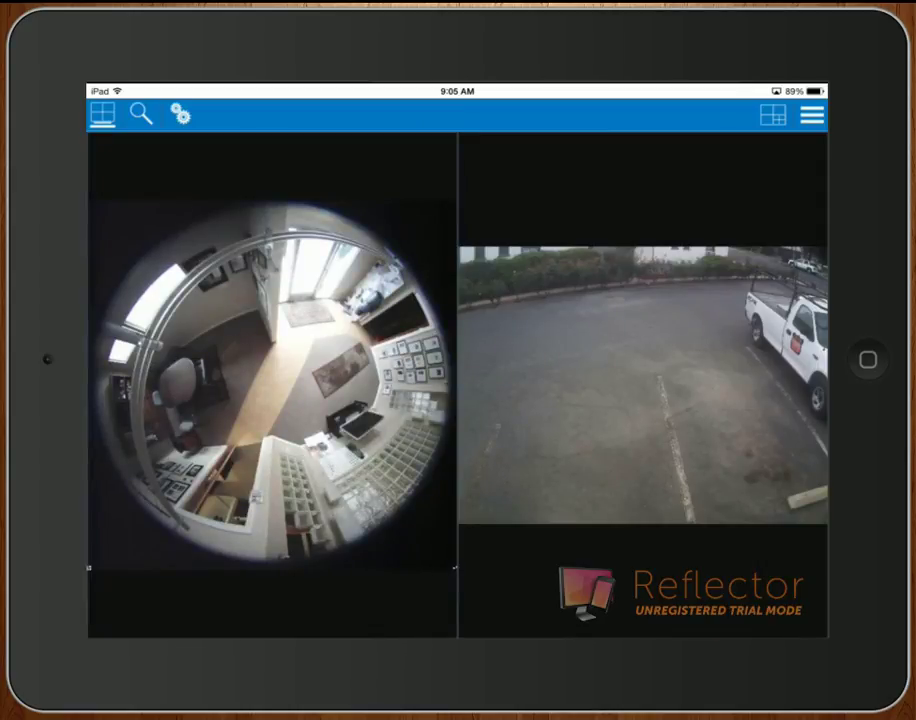
Dewarp the Entry (A3) fisheye feed into a panorama and return to the two-camera view
click(272, 385)
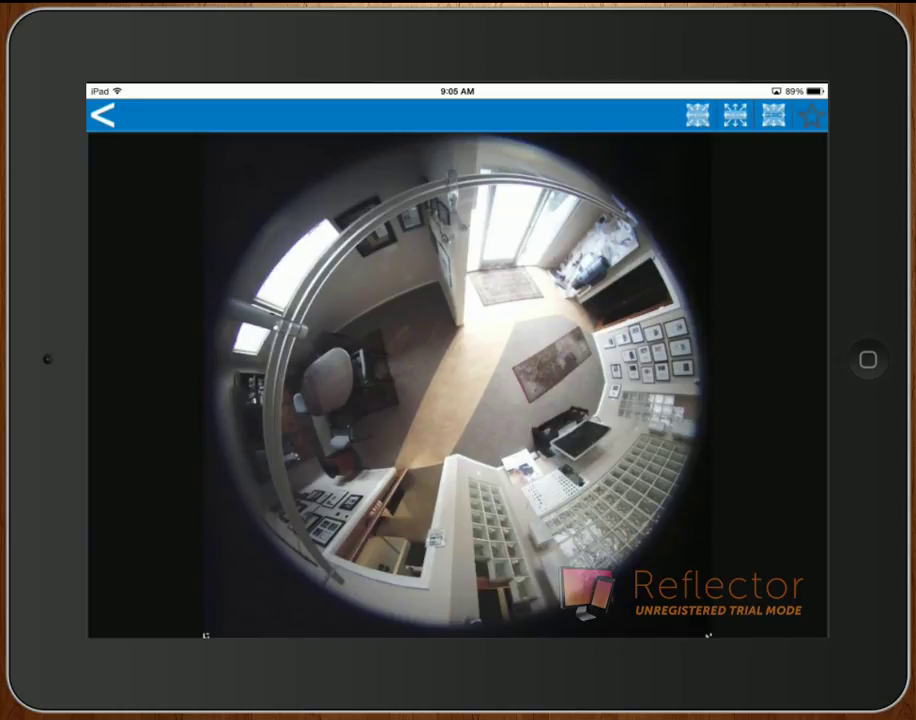
click(697, 115)
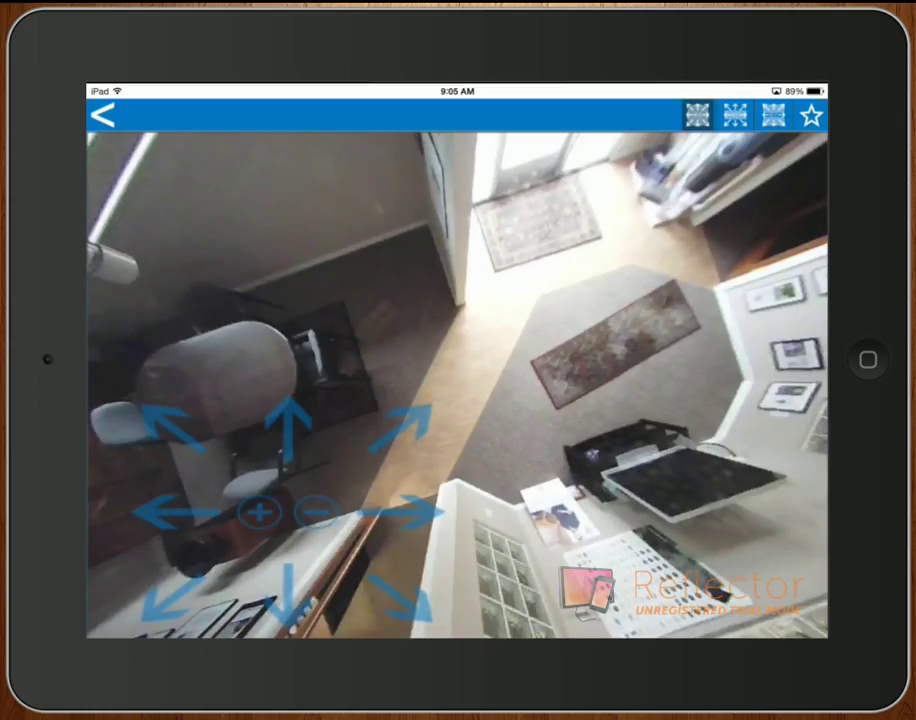
click(734, 115)
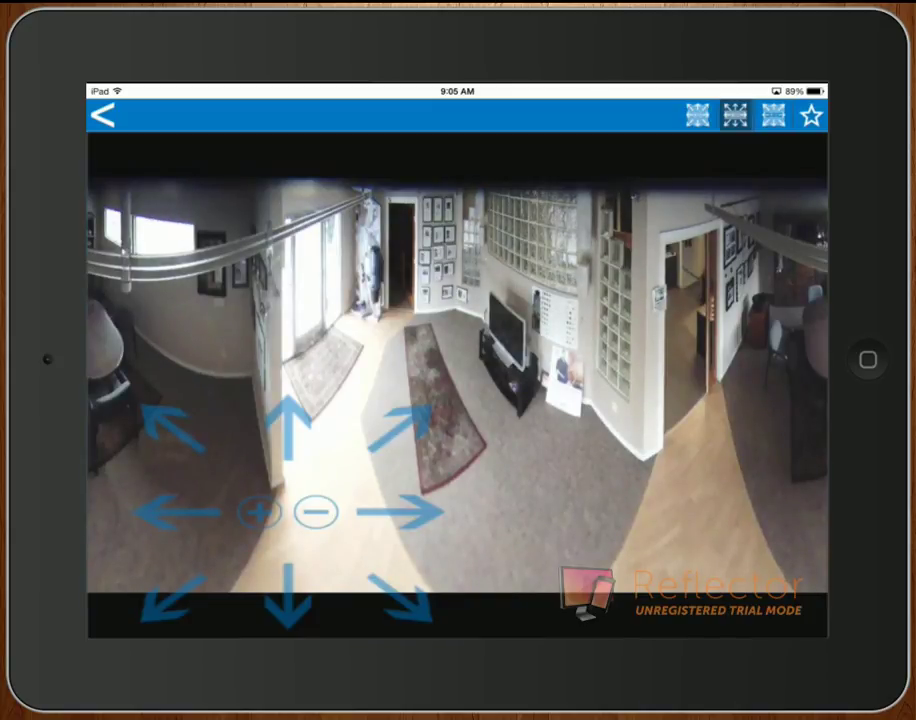
click(102, 115)
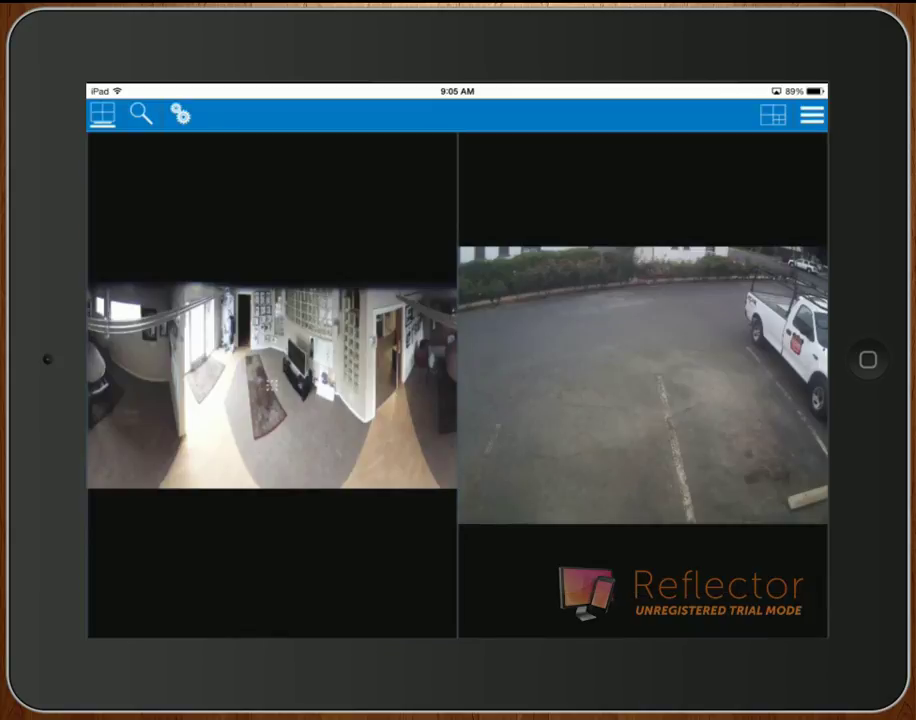